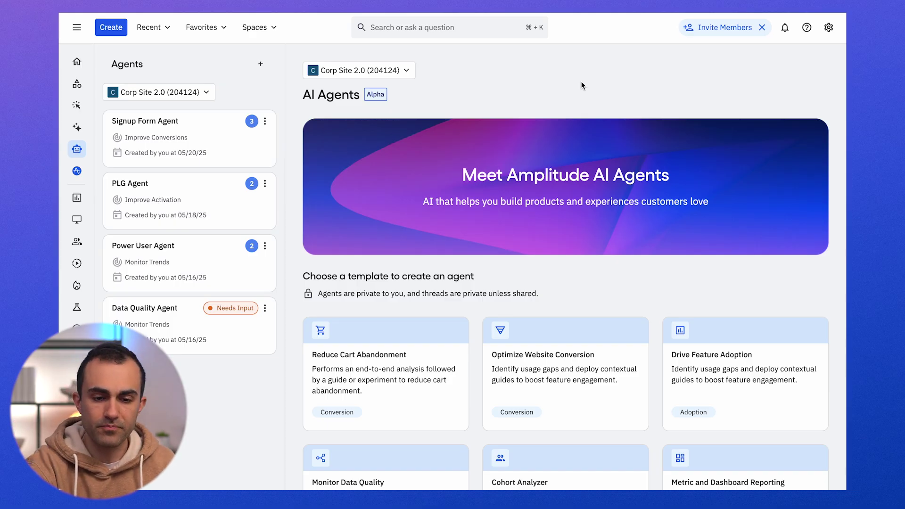
- Start a new agent from the Optimize Website Conversion template card
scroll(608, 172, "down", 3)
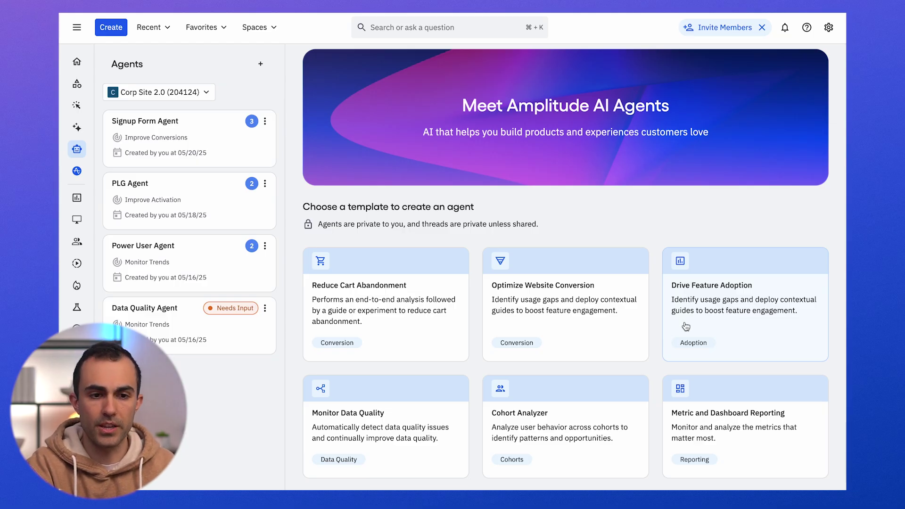
scroll(686, 326, "down", 2)
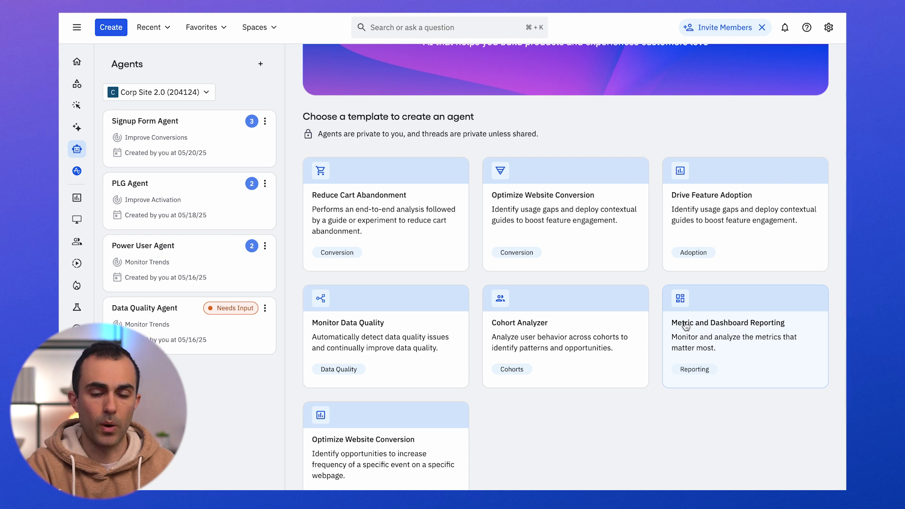
left_click(420, 429)
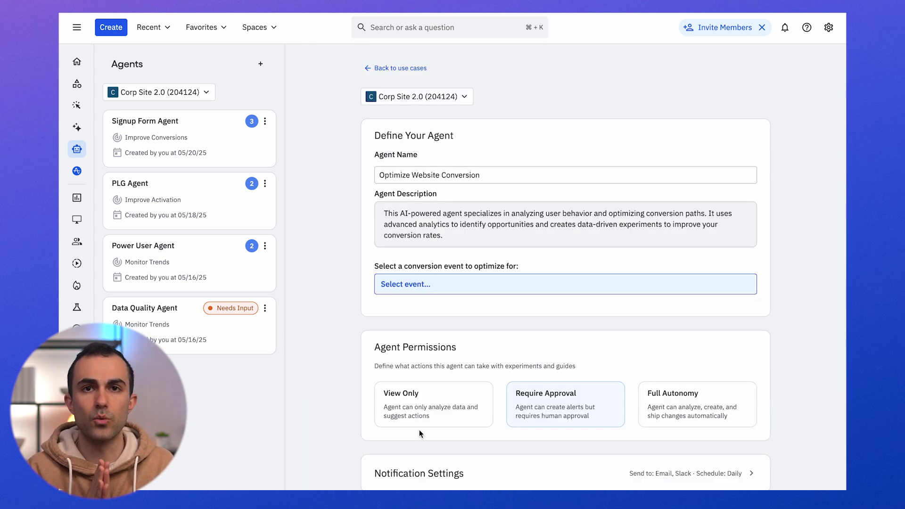
- Replace the template's default agent name with 'Website optimizer'
left_click(516, 174)
key("super+a")
type("Website optimizer")
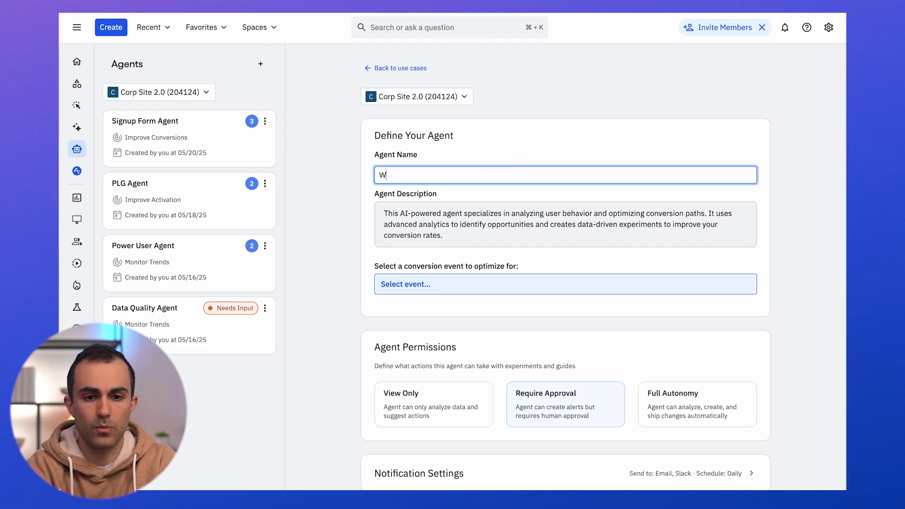
left_click(367, 234)
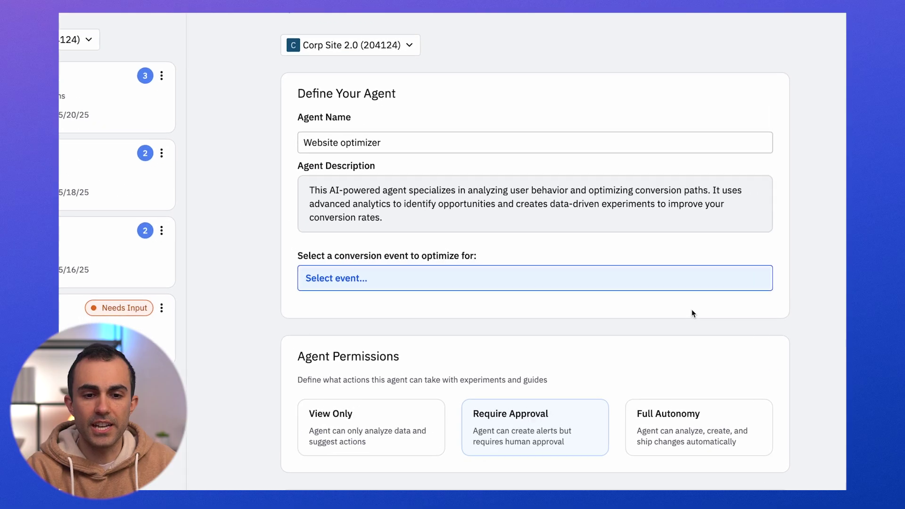
scroll(691, 312, "up", 1)
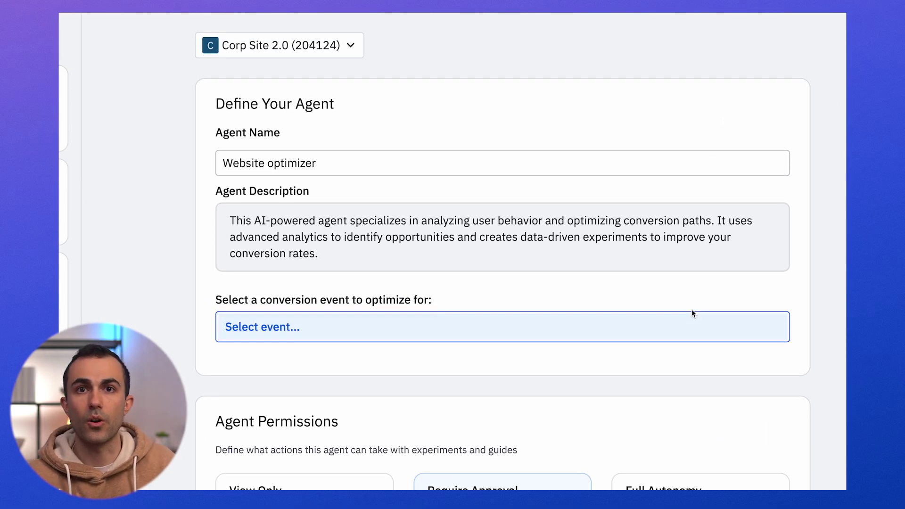
left_click(614, 330)
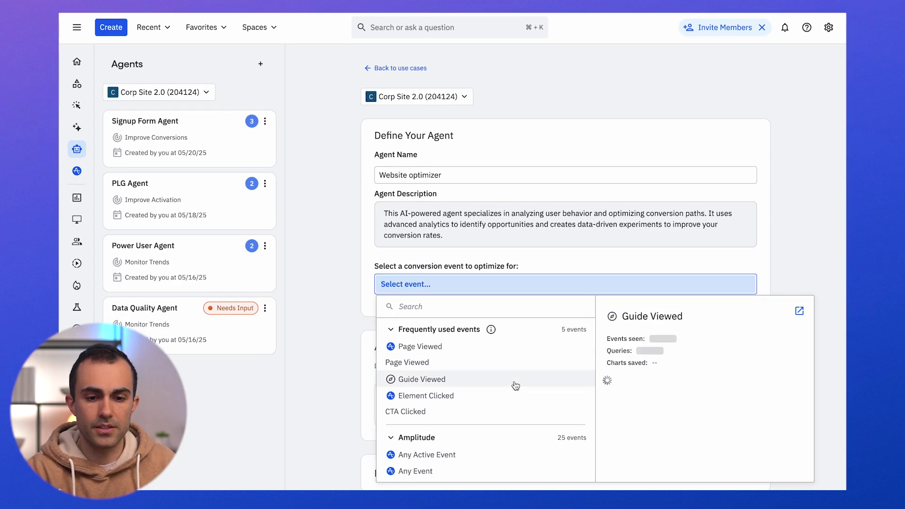
- Choose CTA Clicked from the frequently used events as the conversion event
left_click(477, 413)
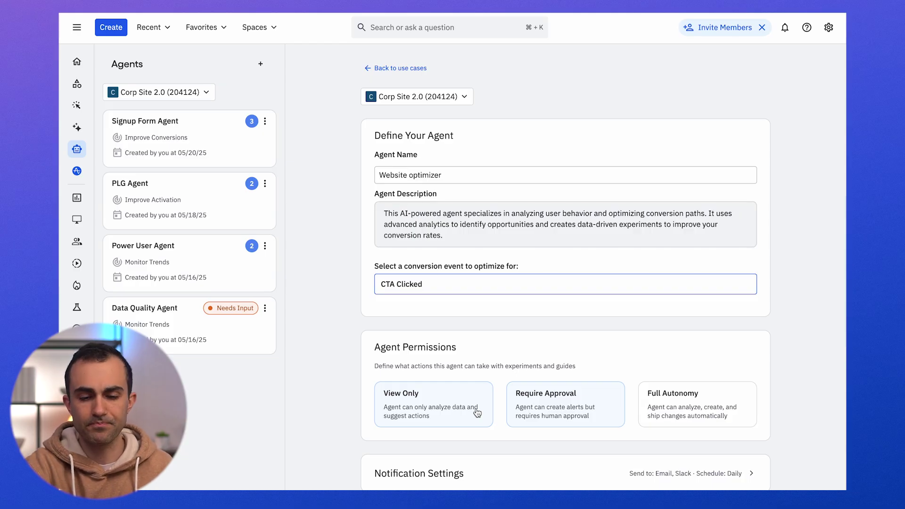
scroll(601, 433, "down", 1)
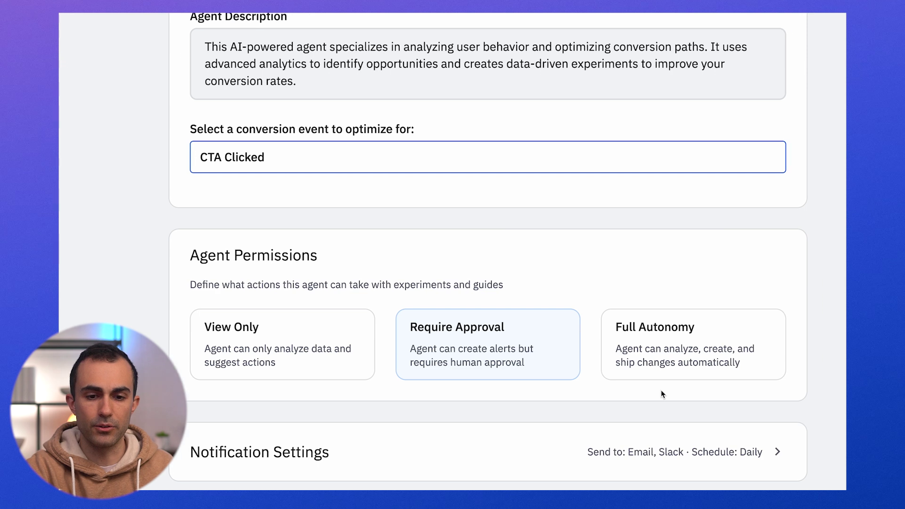
scroll(661, 391, "down", 1)
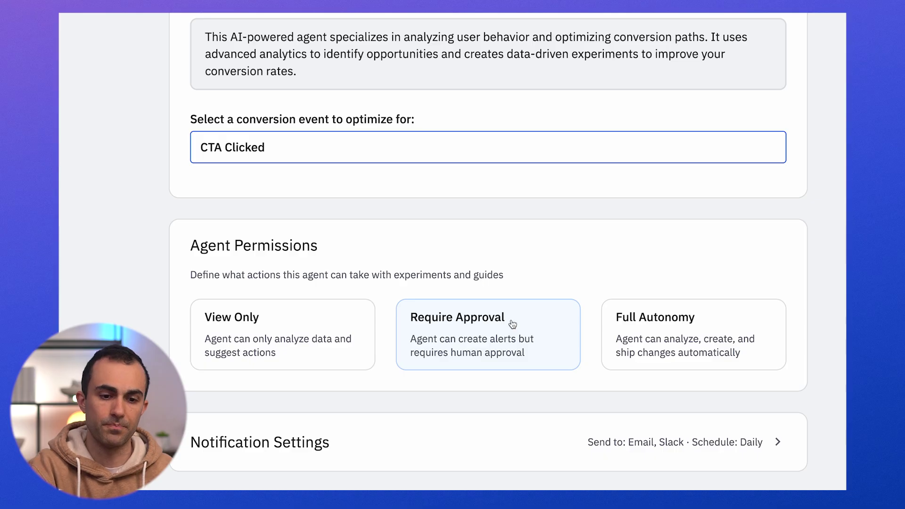
scroll(512, 324, "down", 1)
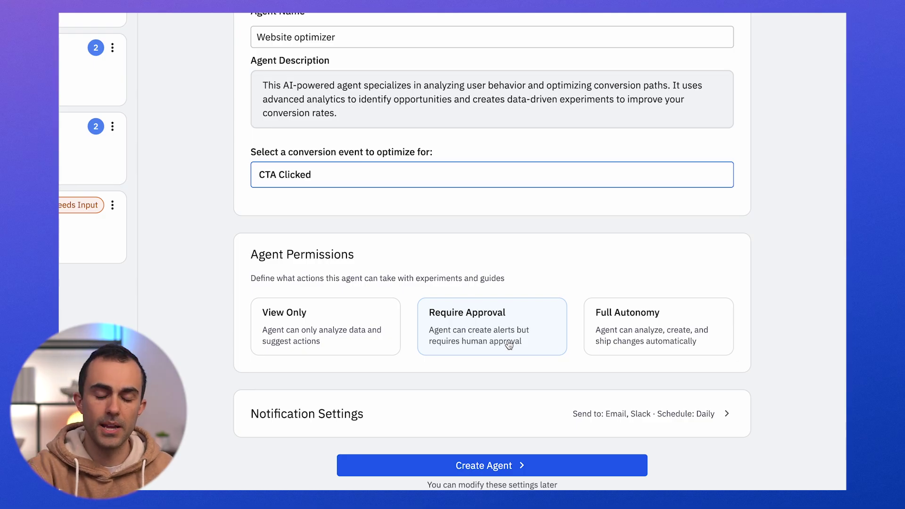
left_click(515, 414)
- Create the agent with the default Email, Slack and Daily notification settings
scroll(529, 396, "down", 3)
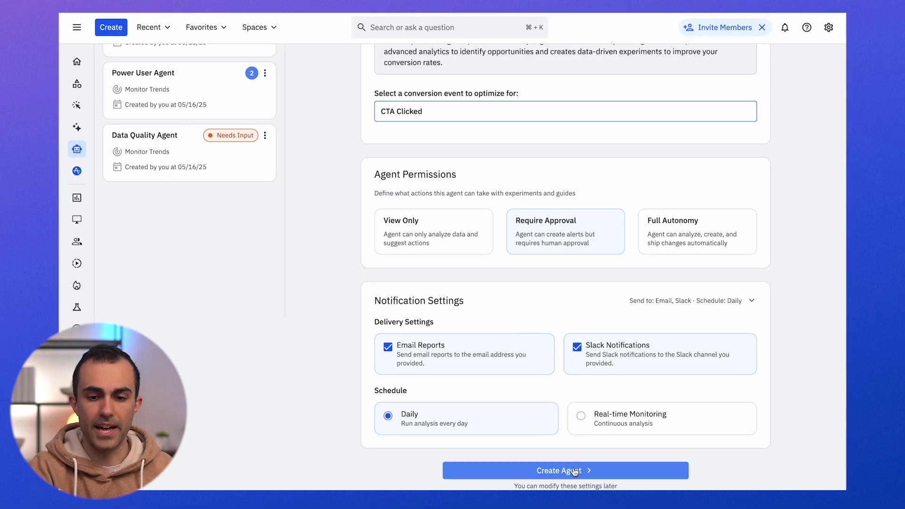
left_click(573, 471)
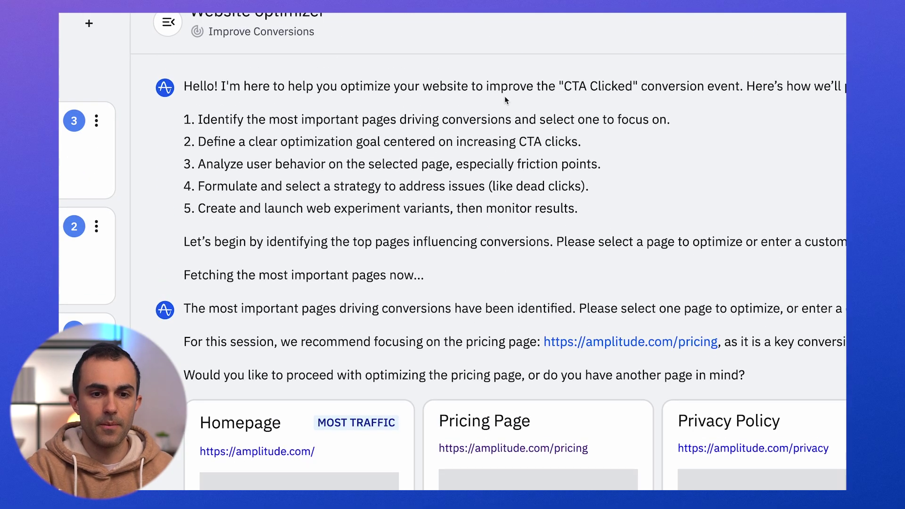
triple_click(461, 124)
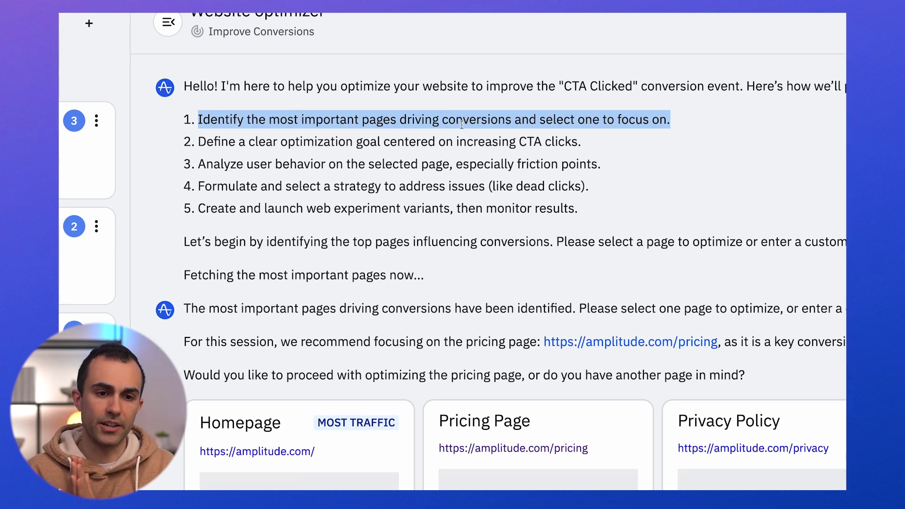
triple_click(433, 142)
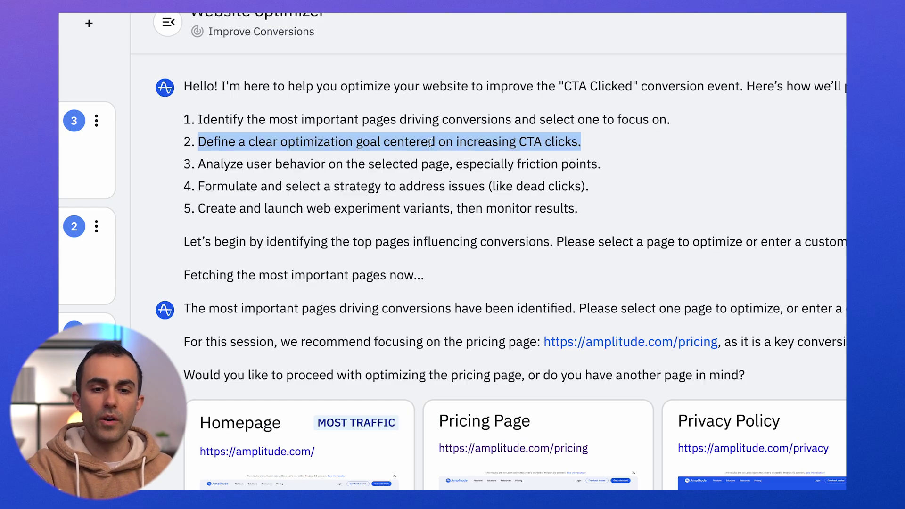
double_click(402, 163)
left_click(401, 163)
triple_click(402, 163)
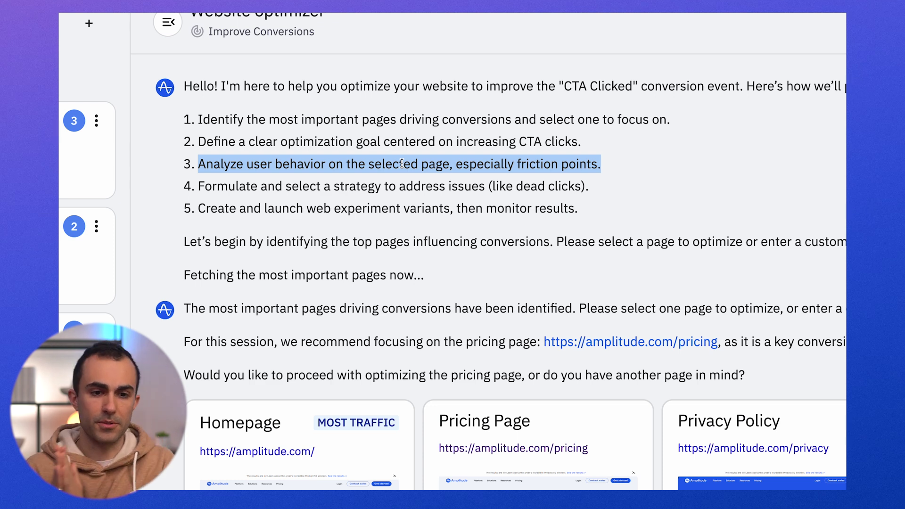
triple_click(383, 184)
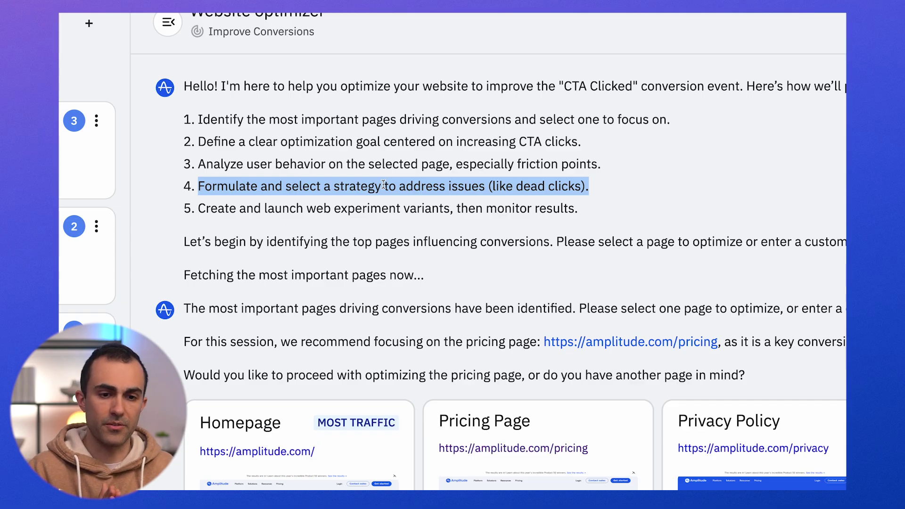
triple_click(353, 206)
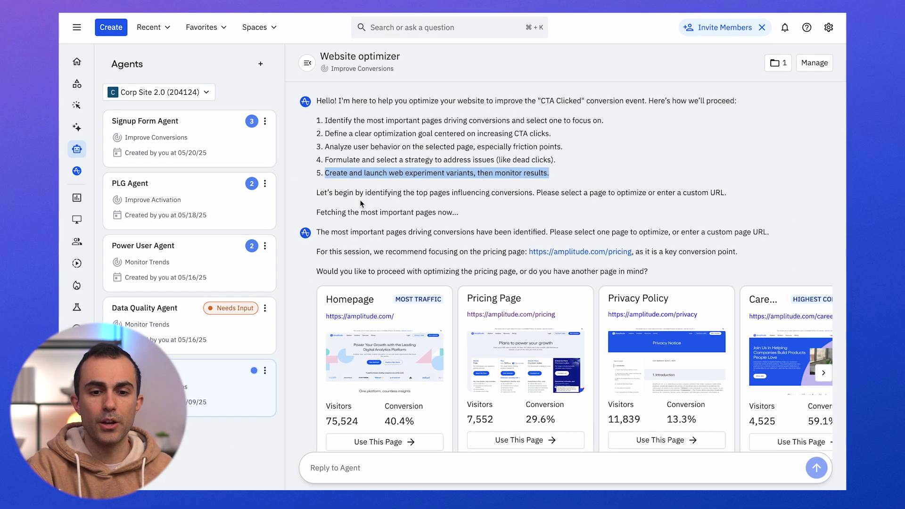
left_click(397, 192)
scroll(594, 200, "down", 1)
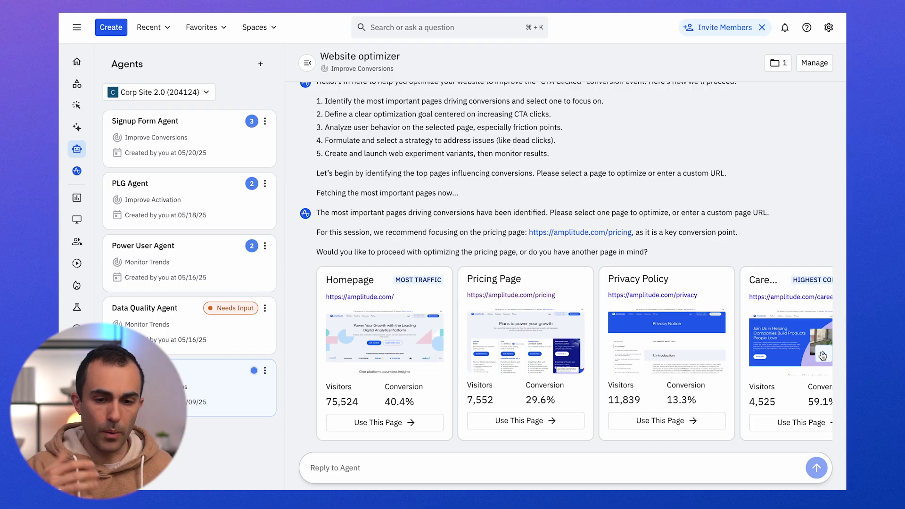
- Browse the suggested pages, collapse the sidebar, and pick Pricing Page for optimization
left_click(822, 354)
left_click(822, 354)
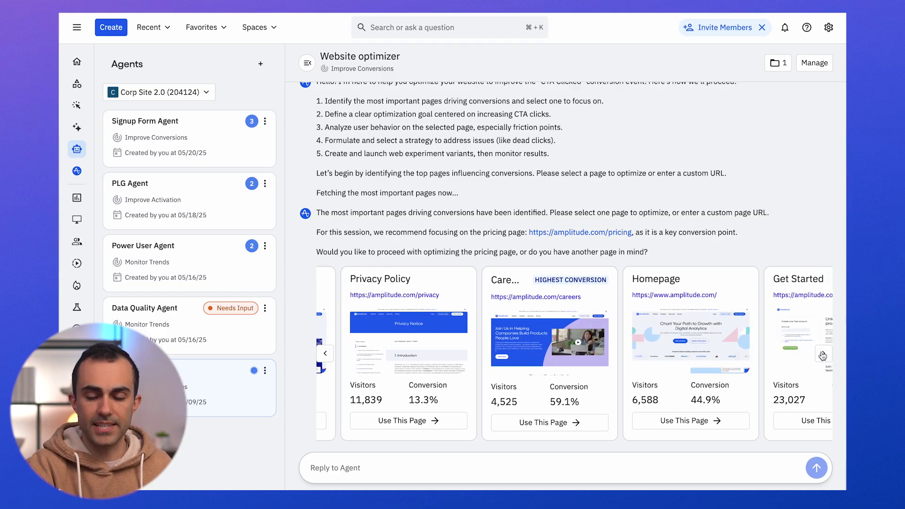
left_click(822, 354)
left_click(822, 355)
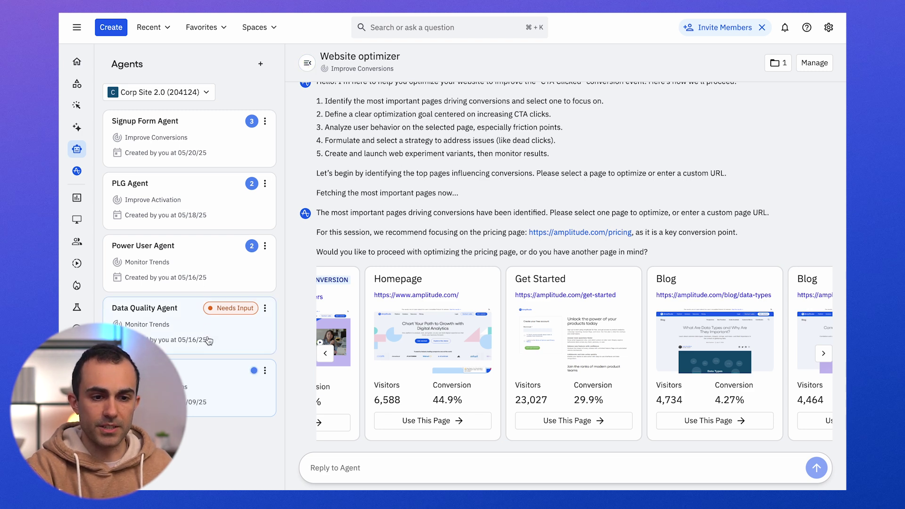
left_click(307, 65)
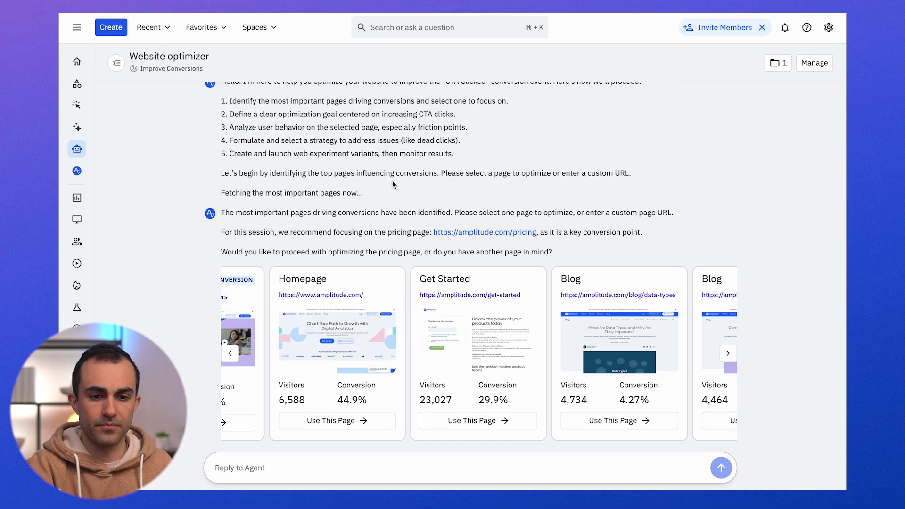
left_click(229, 355)
left_click(230, 355)
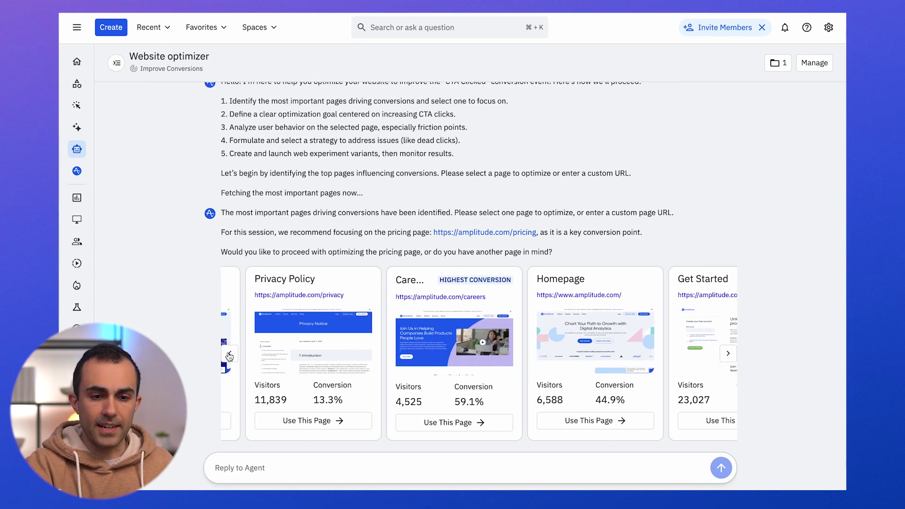
left_click(230, 354)
left_click(229, 354)
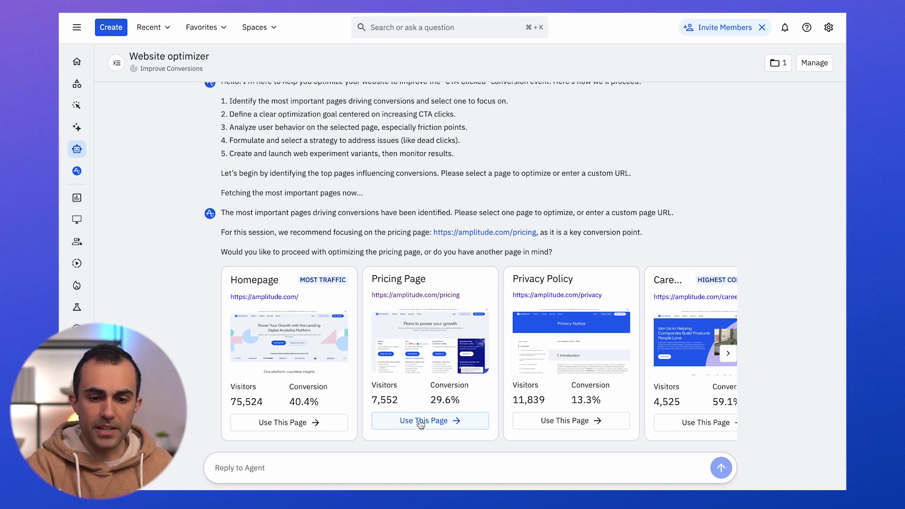
left_click(419, 422)
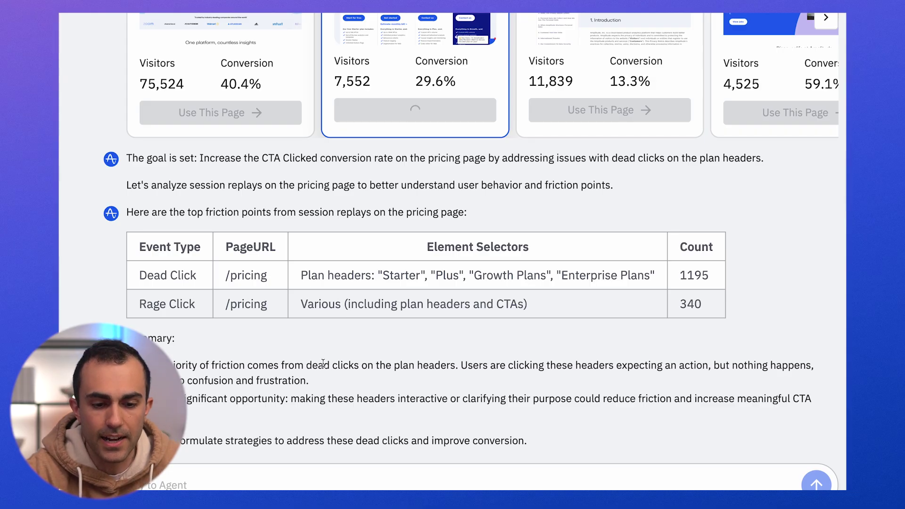
- Highlight the finding about dead clicks on the plan headers
left_click_drag(306, 366, 452, 368)
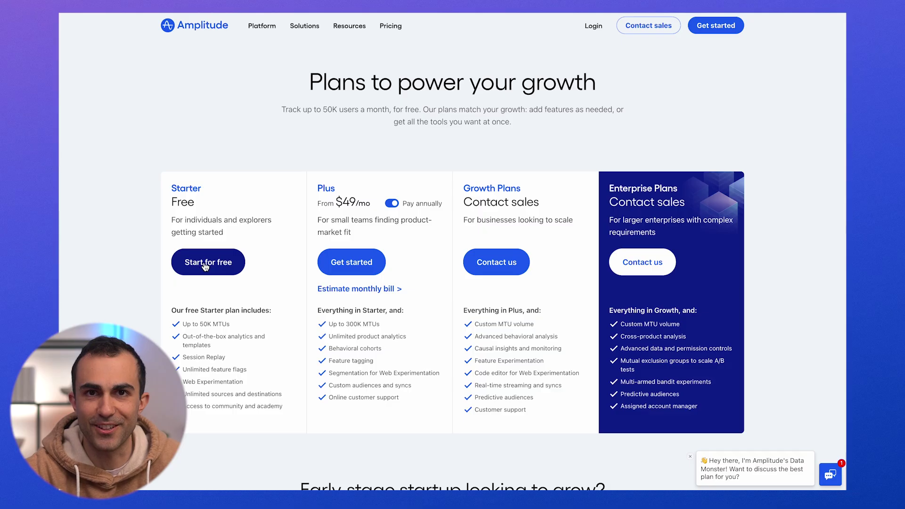
double_click(265, 182)
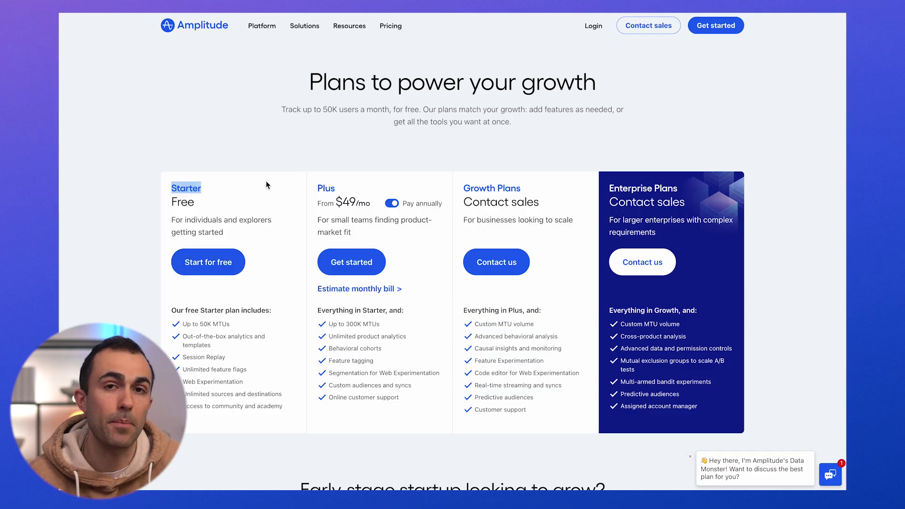